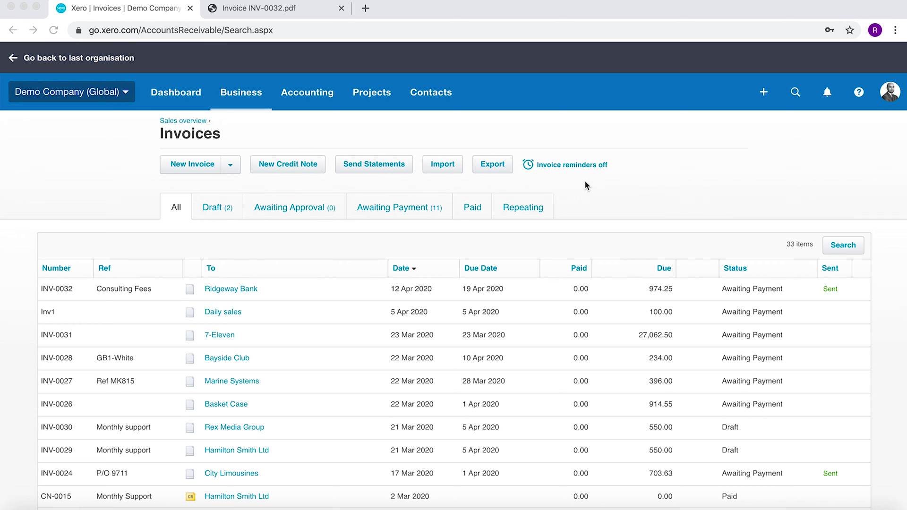
Start new credit note CN-0033 from the Invoices list.
{"action": "left_click", "coordinate": [288, 163]}
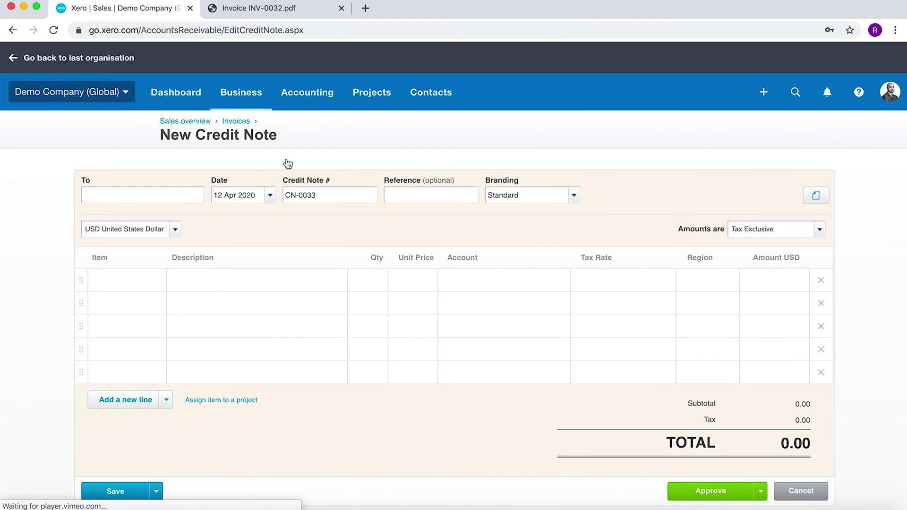
{"action": "type", "text": "ri"}
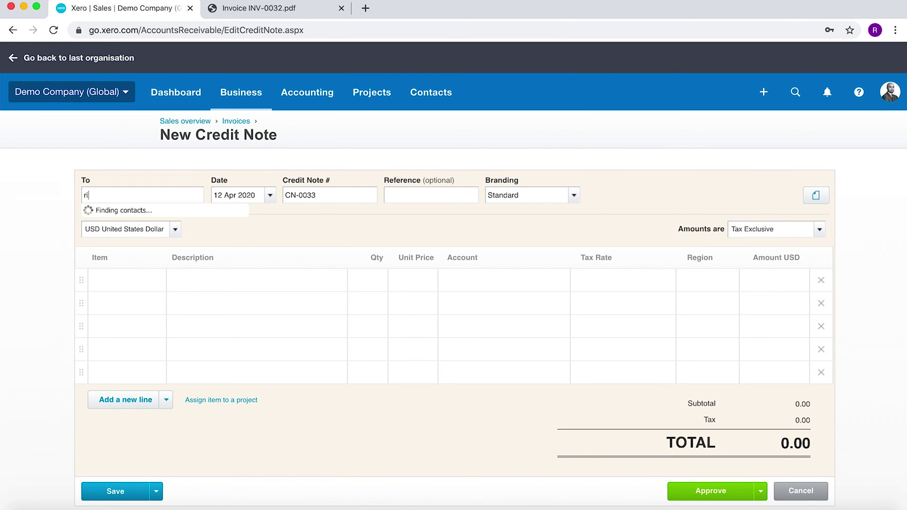
{"action": "type", "text": "d"}
Address the credit note to Ridgeway Bank, reference 'Consulting Fees', keeping Standard branding.
{"action": "left_click", "coordinate": [166, 220]}
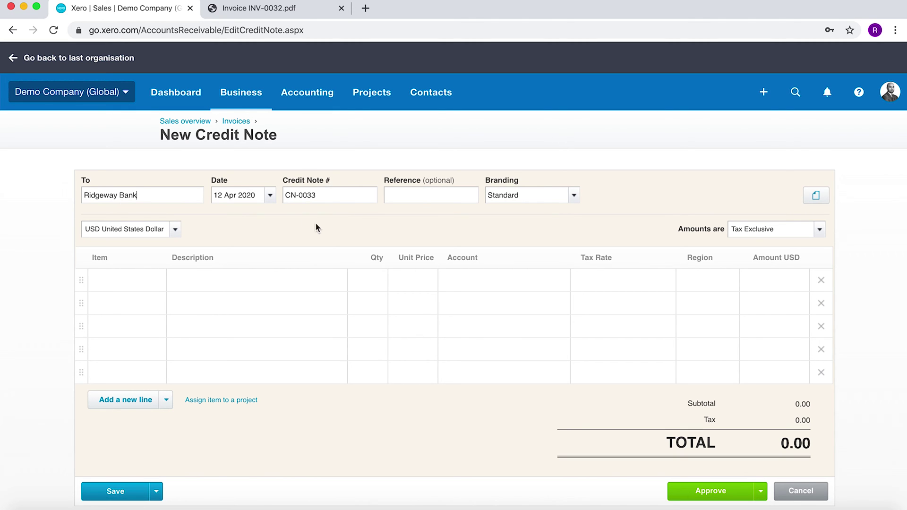
{"action": "left_click", "coordinate": [409, 194]}
{"action": "type", "text": "Consulting "}
{"action": "type", "text": "Fees"}
{"action": "left_click", "coordinate": [574, 197]}
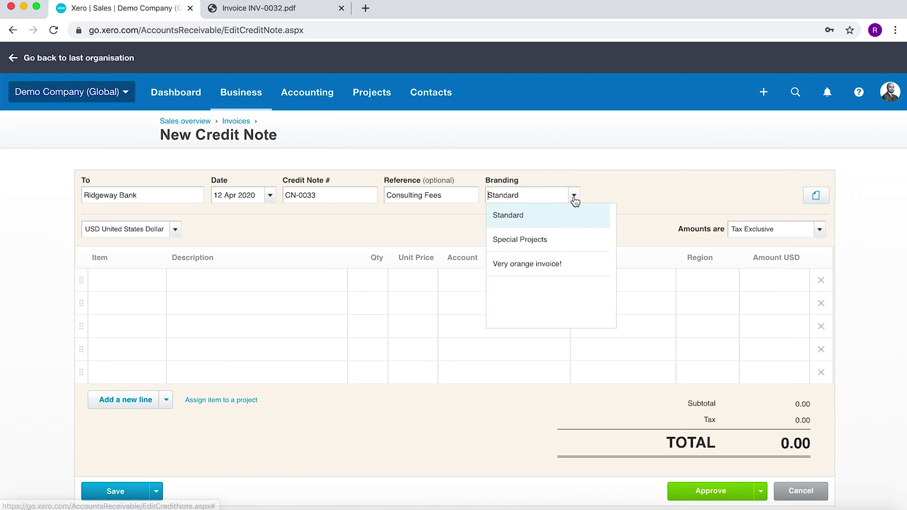
Add line 'Credit note on inv-xxx' at 1,000.00 to 200 - Sales, region North.
{"action": "left_click", "coordinate": [203, 280]}
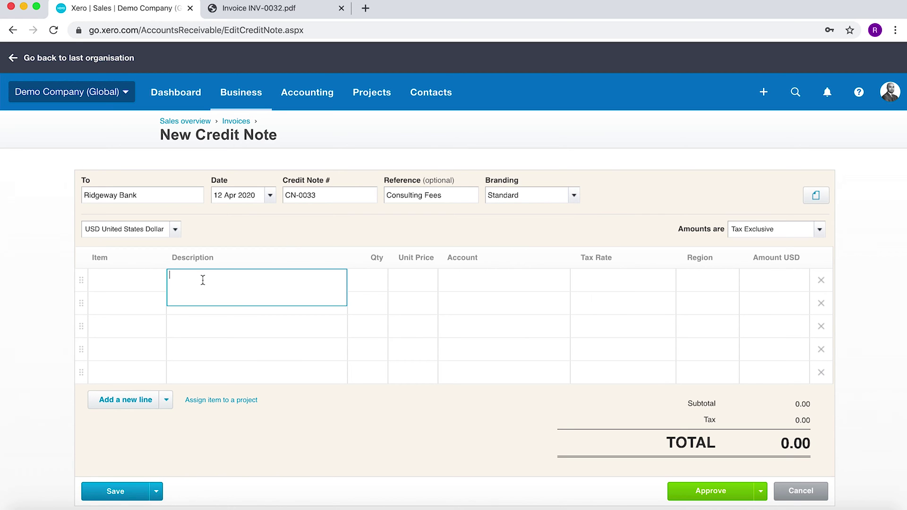
{"action": "type", "text": "C"}
{"action": "type", "text": "redit note on "}
{"action": "type", "text": "inv-x"}
{"action": "type", "text": "xx"}
{"action": "key", "text": "Tab"}
{"action": "key", "text": "Tab"}
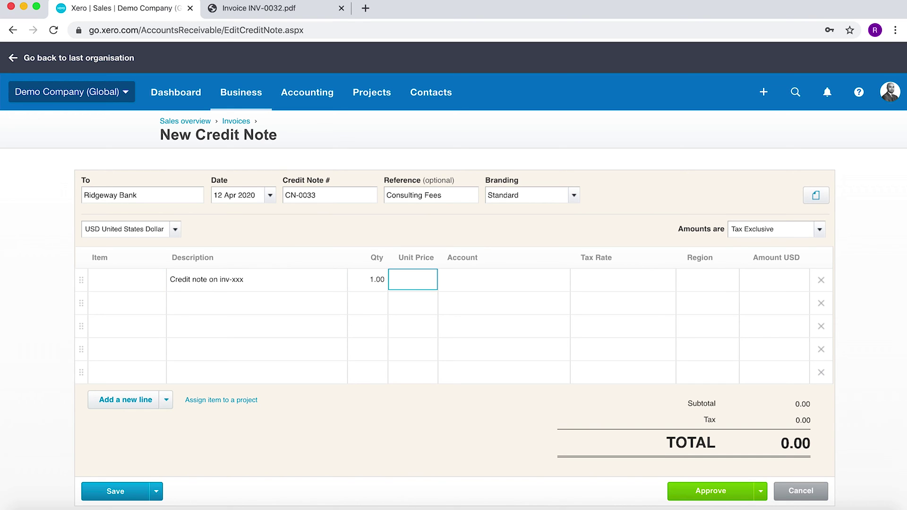
{"action": "type", "text": "1000"}
{"action": "key", "text": "Tab"}
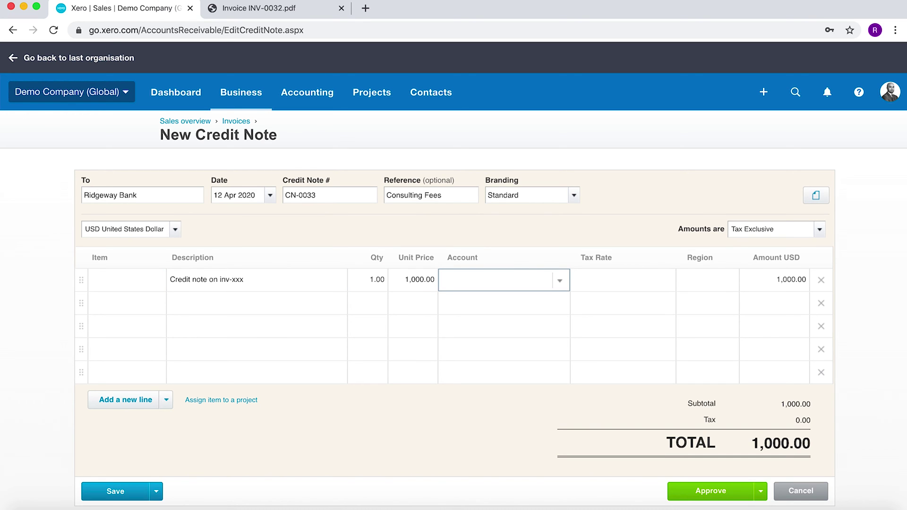
{"action": "type", "text": "sales"}
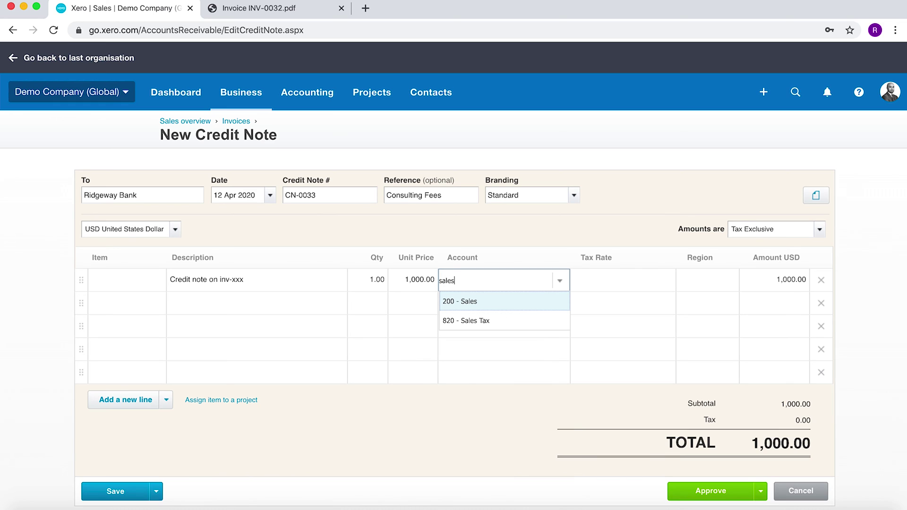
{"action": "left_click", "coordinate": [458, 303]}
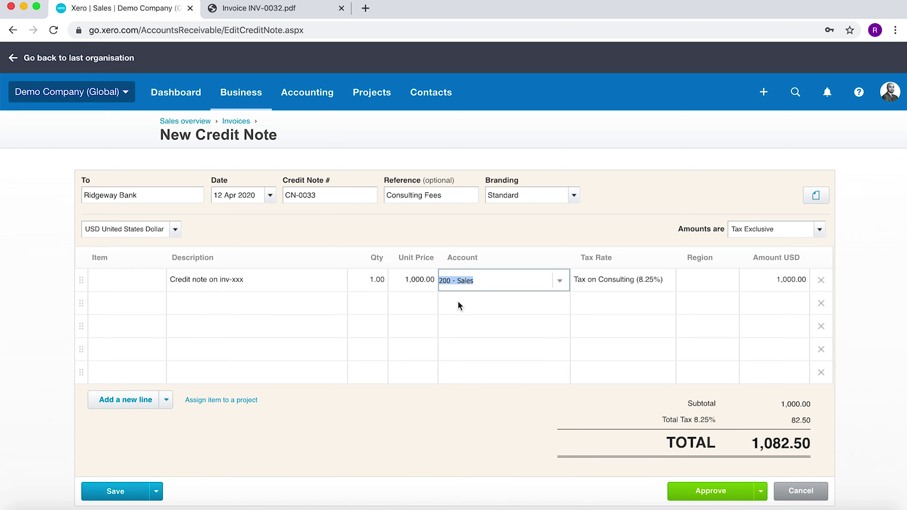
{"action": "left_click", "coordinate": [722, 277]}
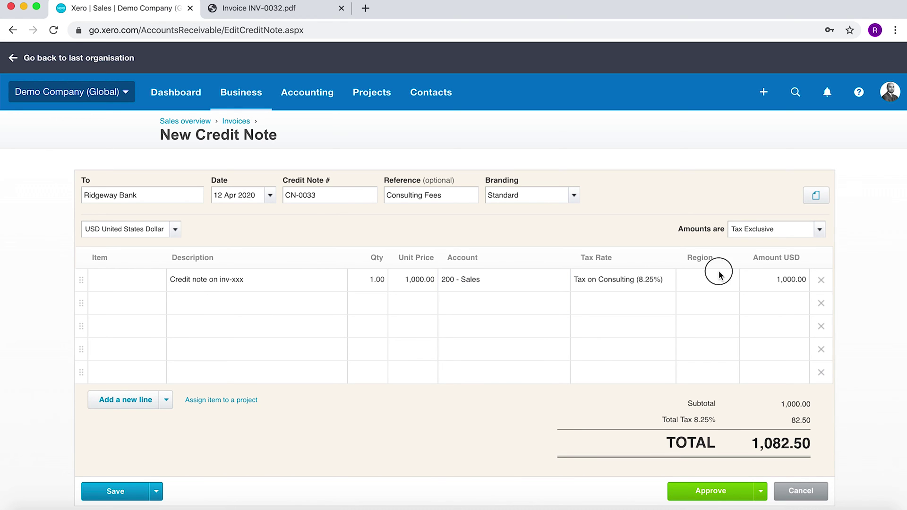
{"action": "left_click", "coordinate": [730, 282]}
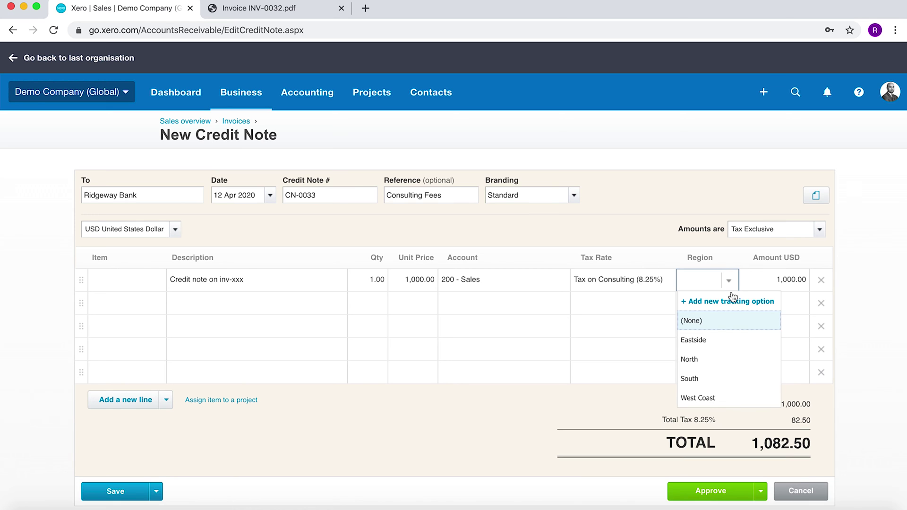
{"action": "left_click", "coordinate": [709, 359]}
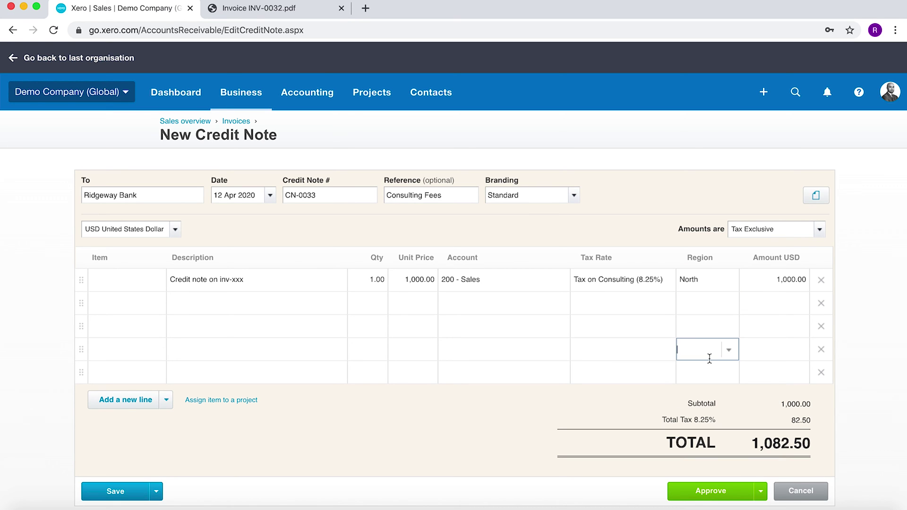
Confirm CN-0033 has no attached files and approve it.
{"action": "left_click", "coordinate": [813, 199]}
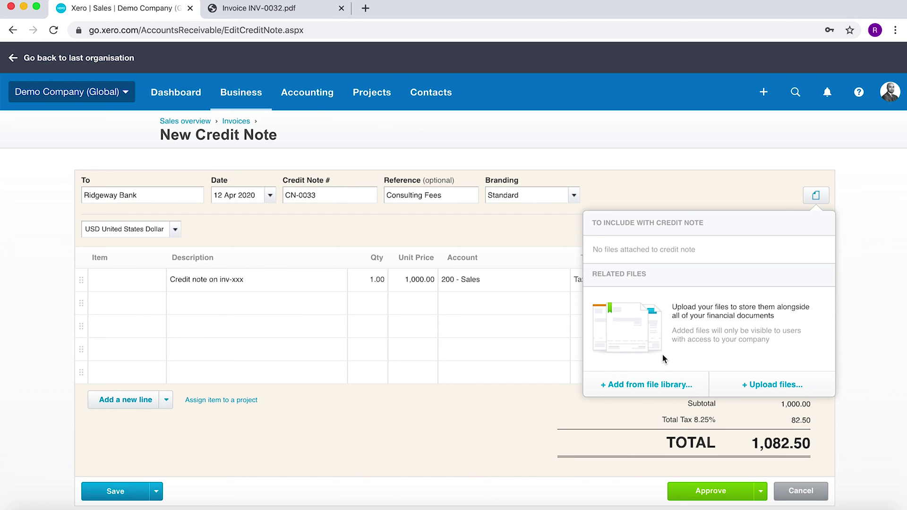
{"action": "left_click", "coordinate": [500, 408]}
{"action": "scroll", "coordinate": [562, 381], "scroll_direction": "down", "scroll_amount": 1}
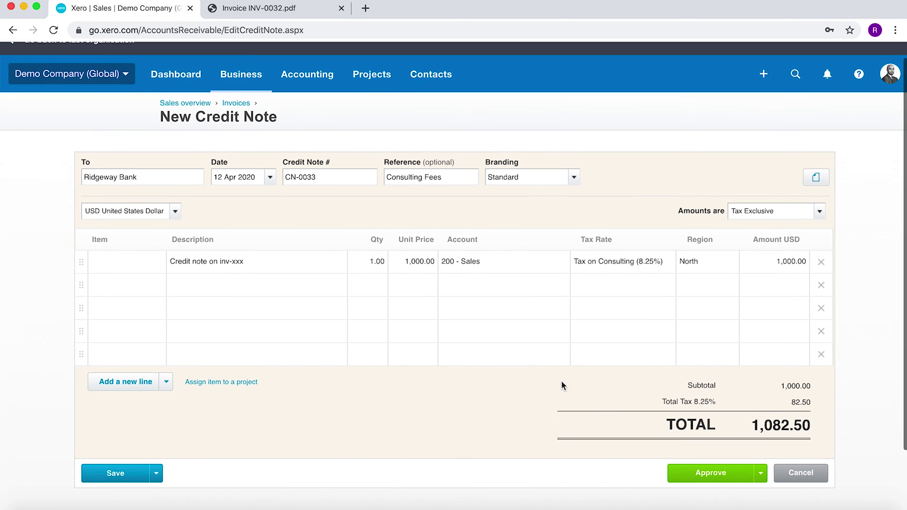
{"action": "left_click", "coordinate": [696, 448]}
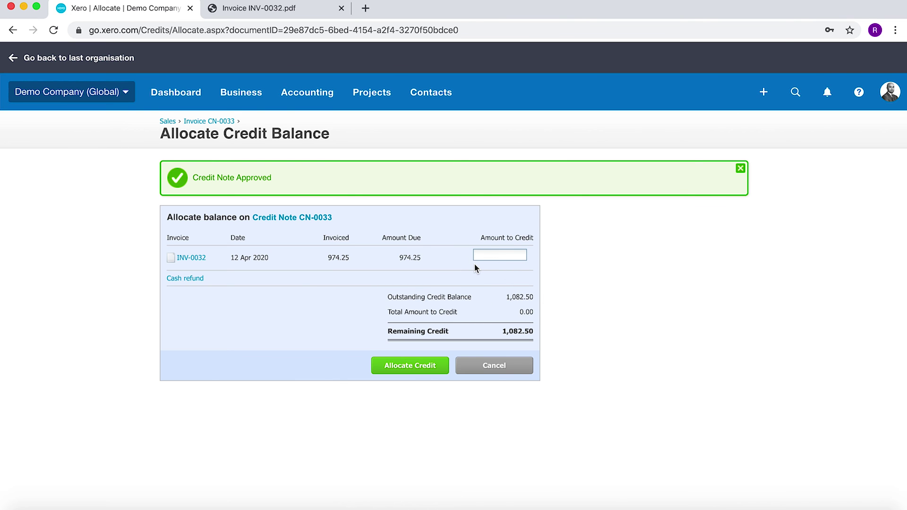
Leave the 1,082.50 credit unallocated and return to the invoices list.
{"action": "left_click", "coordinate": [496, 370]}
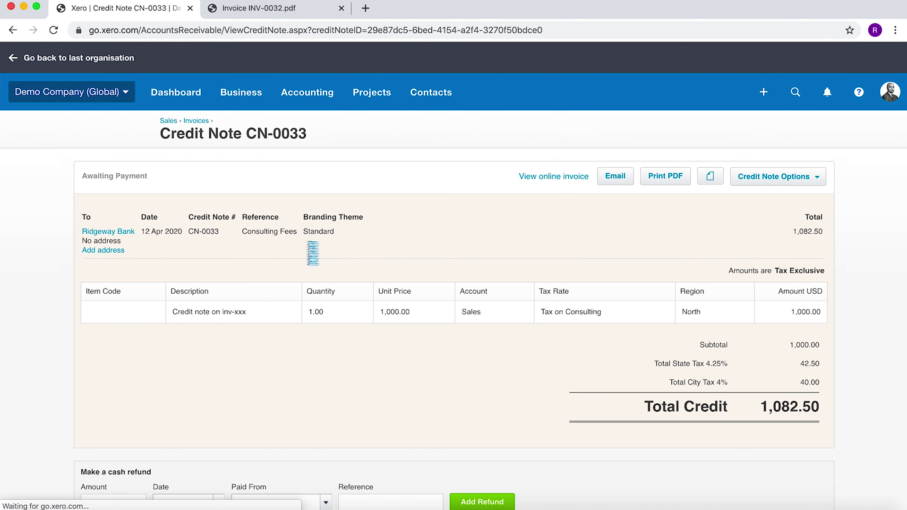
{"action": "left_click", "coordinate": [241, 92]}
{"action": "left_click", "coordinate": [243, 131]}
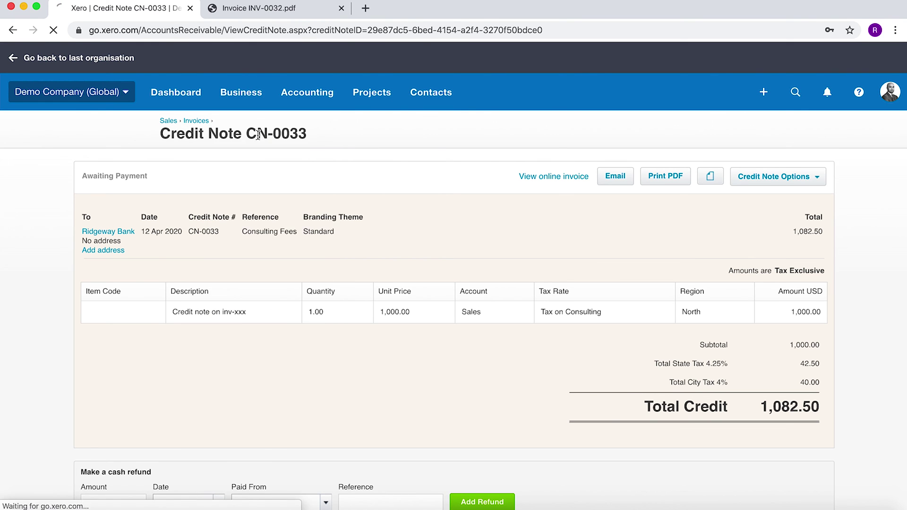
{"action": "scroll", "coordinate": [433, 284], "scroll_direction": "down", "scroll_amount": 3}
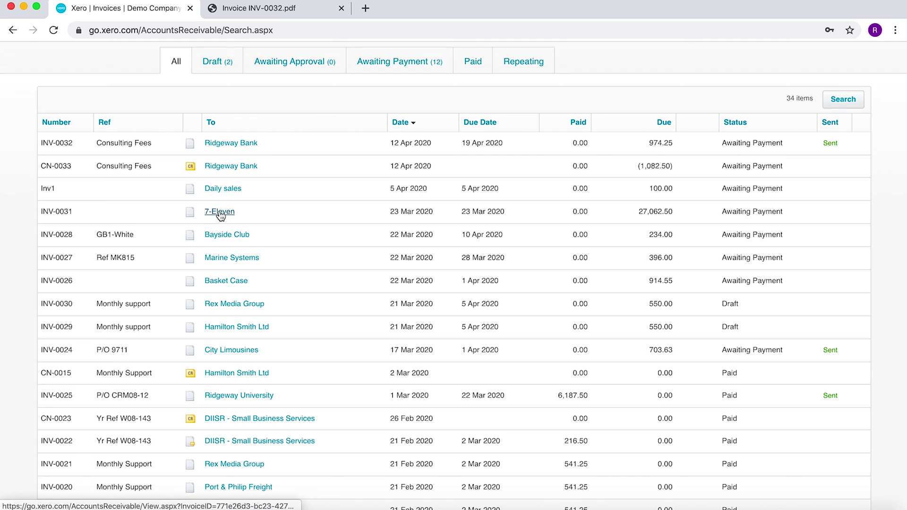
Open Bayside Club invoice INV-0028 (234.00) and show its Invoice Options.
{"action": "left_click", "coordinate": [236, 240]}
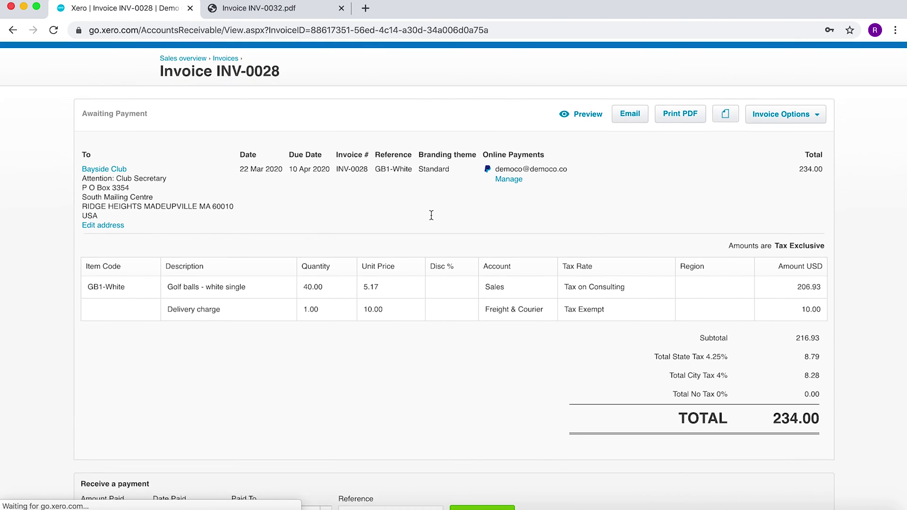
{"action": "scroll", "coordinate": [432, 219], "scroll_direction": "down", "scroll_amount": 2}
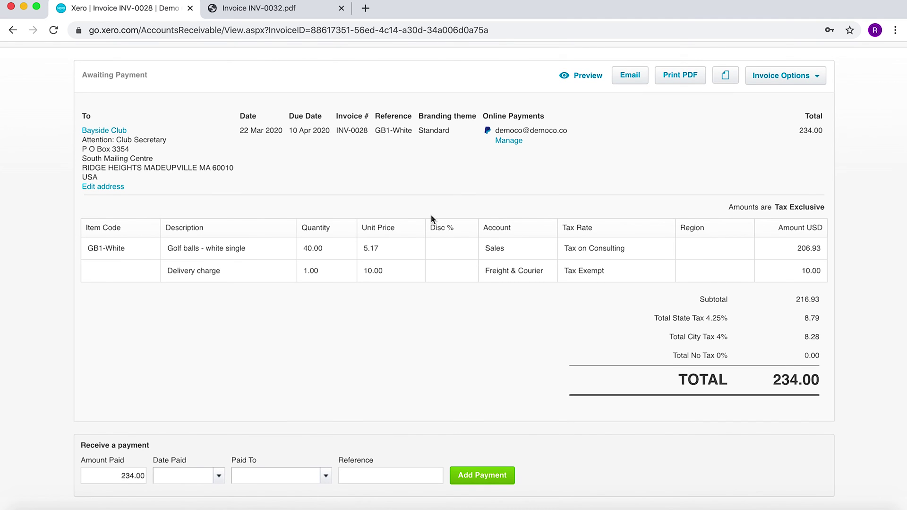
{"action": "scroll", "coordinate": [432, 215], "scroll_direction": "up", "scroll_amount": 1}
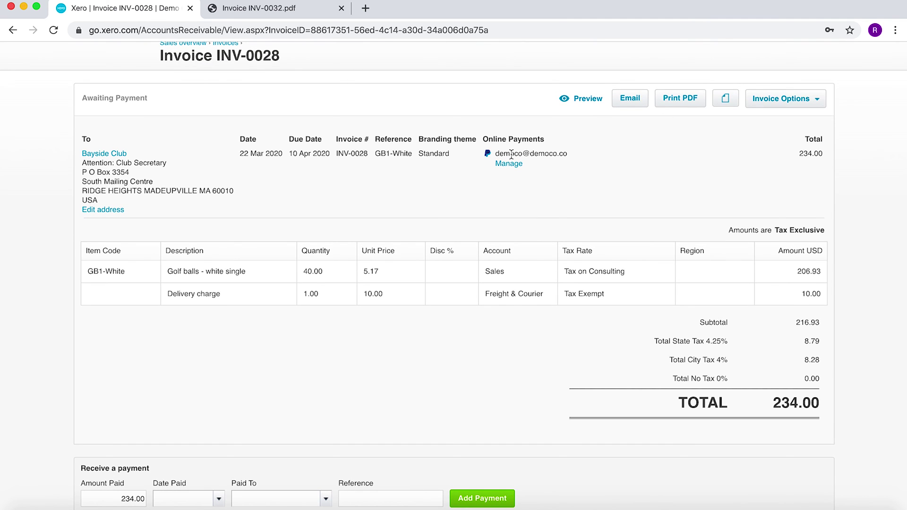
{"action": "scroll", "coordinate": [511, 154], "scroll_direction": "up", "scroll_amount": 2}
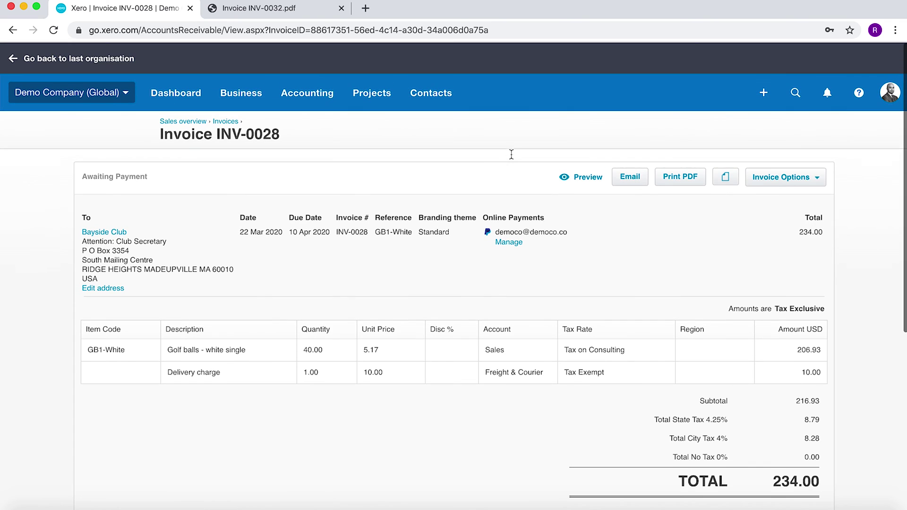
{"action": "left_click", "coordinate": [816, 182]}
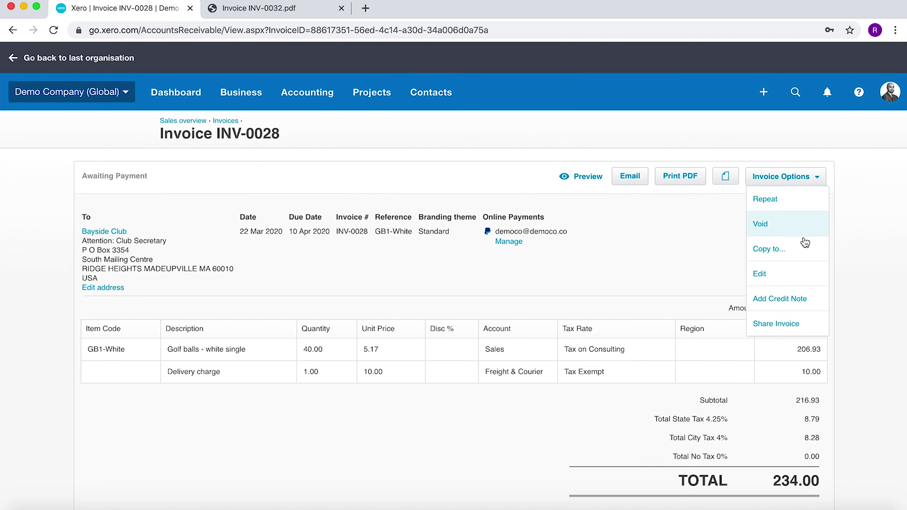
Add credit note CN-0034 for 234.00 from INV-0028 and approve it.
{"action": "left_click", "coordinate": [773, 300]}
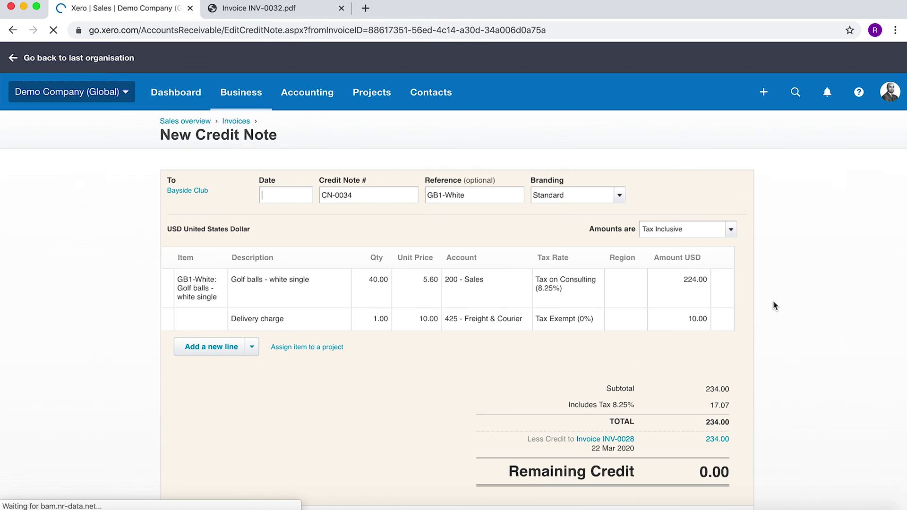
{"action": "scroll", "coordinate": [529, 360], "scroll_direction": "down", "scroll_amount": 1}
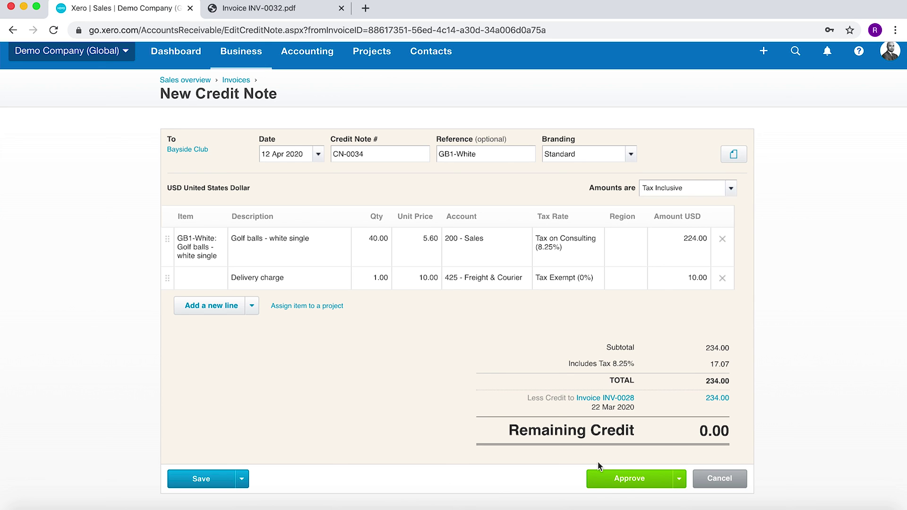
{"action": "left_click", "coordinate": [610, 487]}
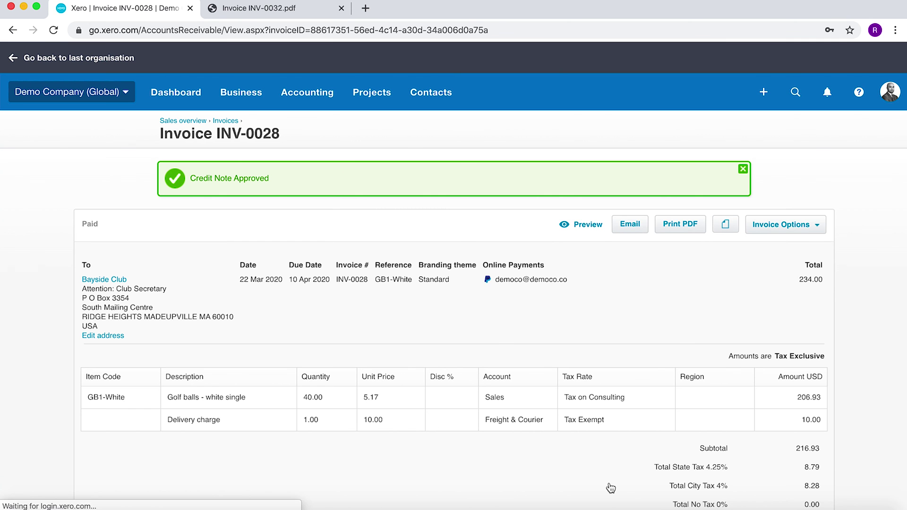
{"action": "scroll", "coordinate": [552, 348], "scroll_direction": "down", "scroll_amount": 3}
{"action": "scroll", "coordinate": [552, 348], "scroll_direction": "down", "scroll_amount": 3}
{"action": "scroll", "coordinate": [552, 348], "scroll_direction": "up", "scroll_amount": 6}
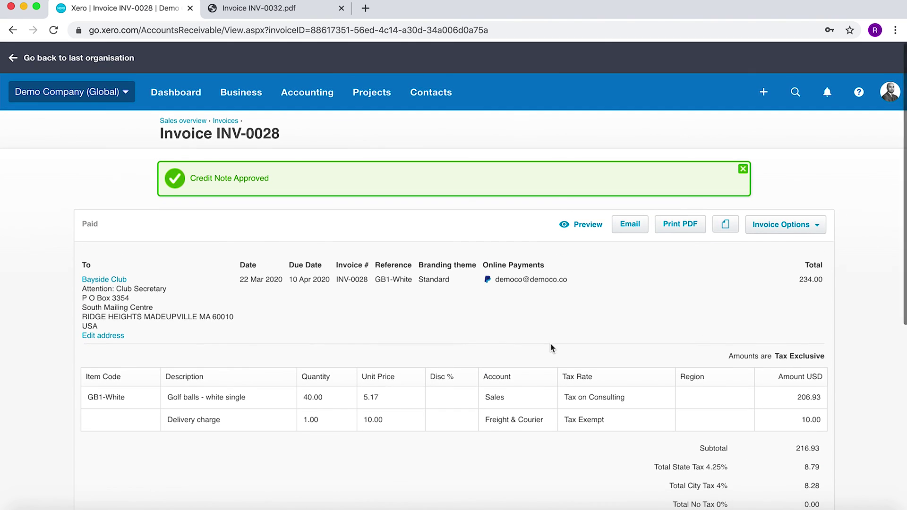
{"action": "scroll", "coordinate": [552, 347], "scroll_direction": "down", "scroll_amount": 1}
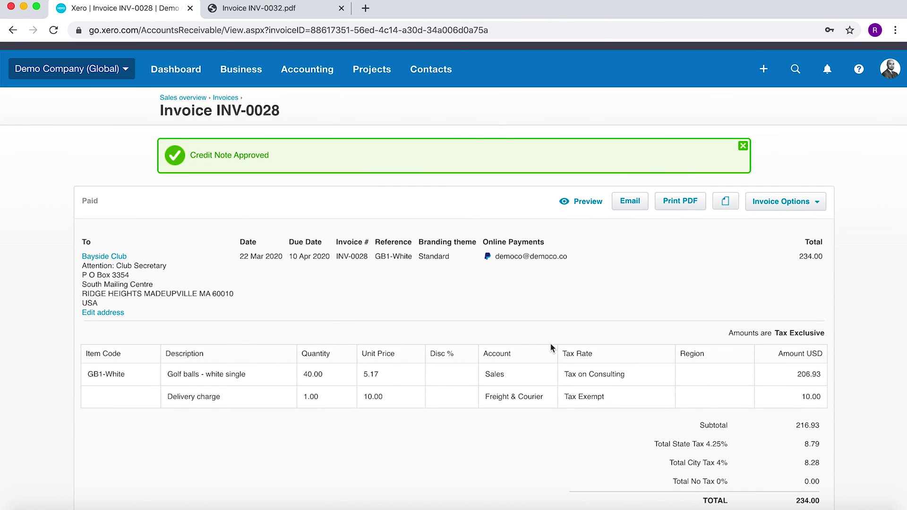